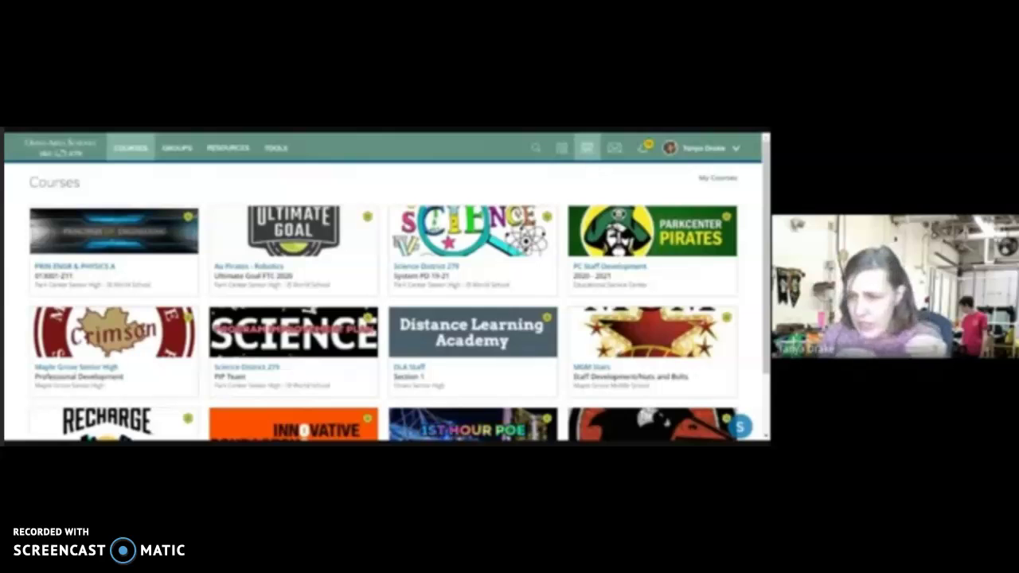
- Open the full My Courses list from the courses overview
left_click(121, 153)
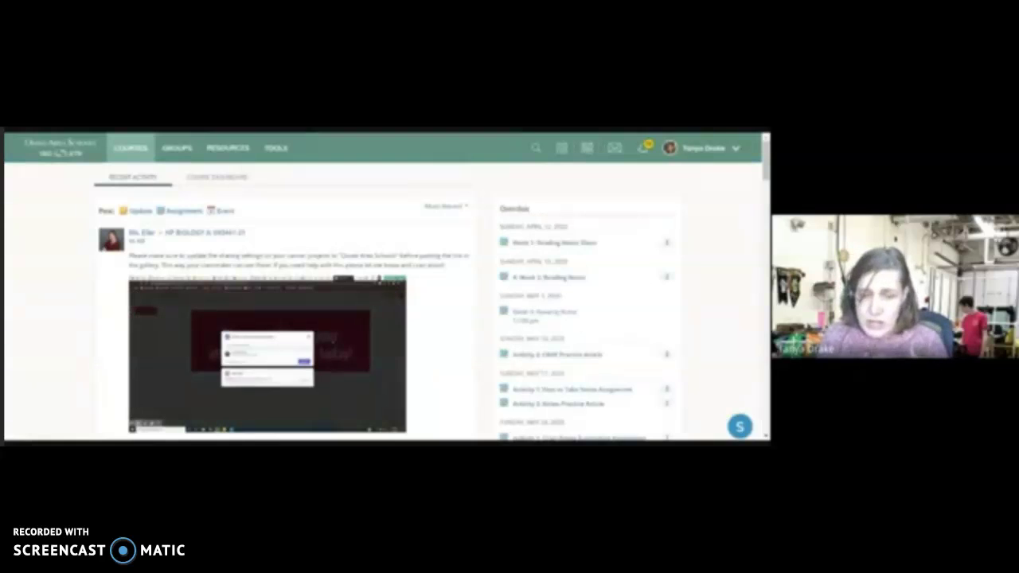
left_click(131, 156)
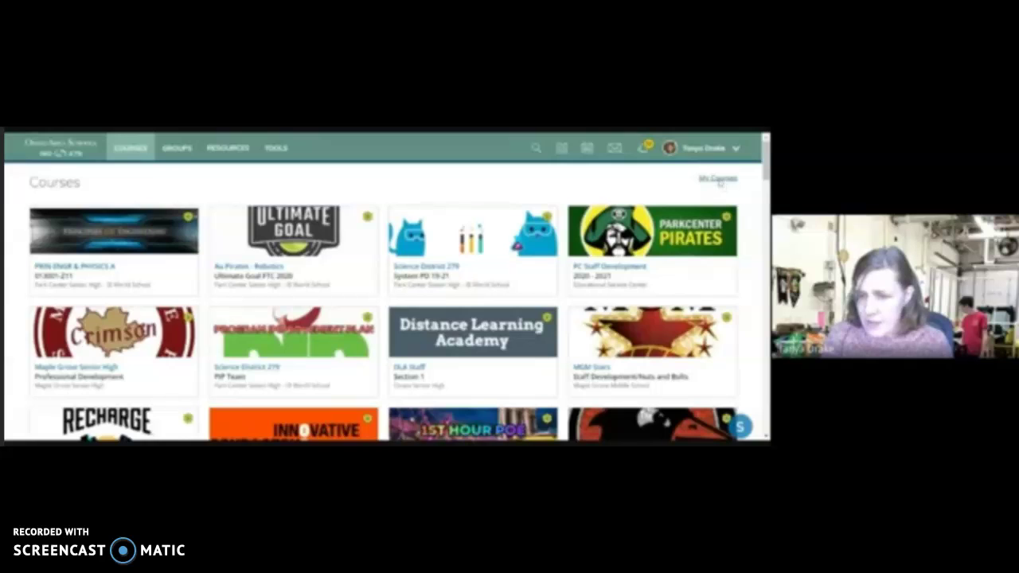
left_click(718, 180)
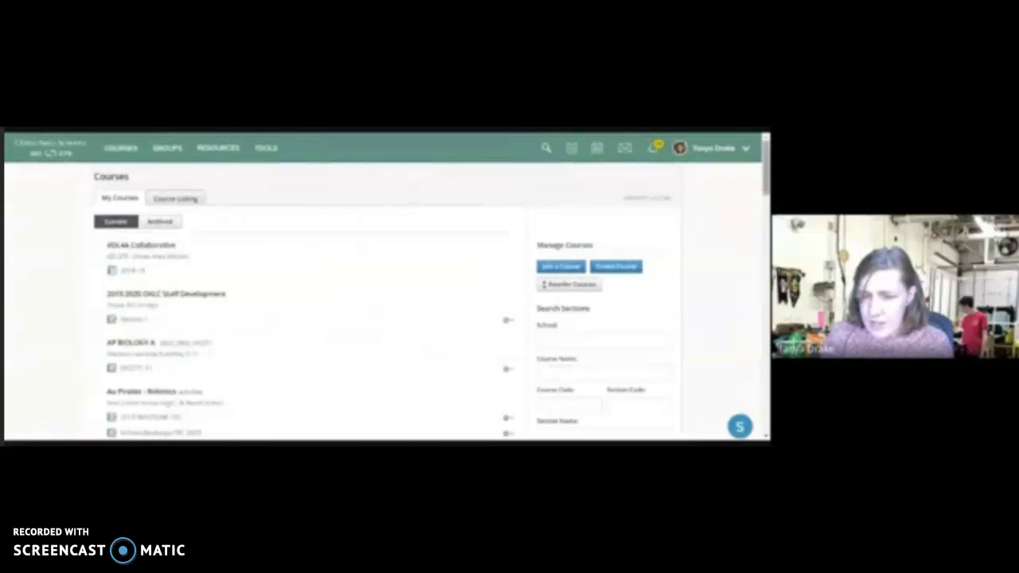
- Check which sections can be linked to the 2019 SKYSTONE FTC section of Au Pirates - Robotics, without linking any
scroll(718, 182, "down", 3)
scroll(382, 287, "down", 3)
scroll(382, 287, "up", 3)
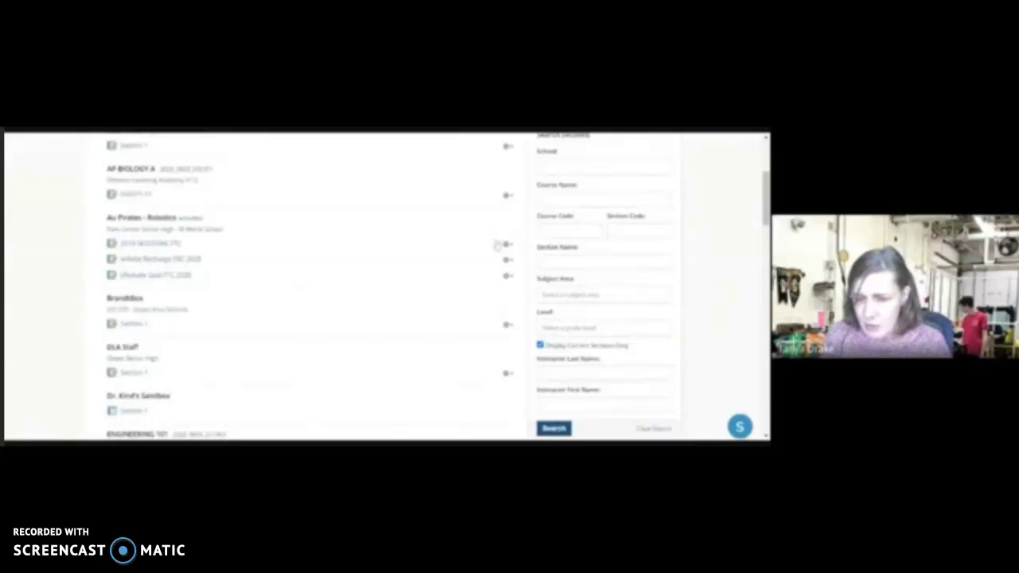
left_click(508, 246)
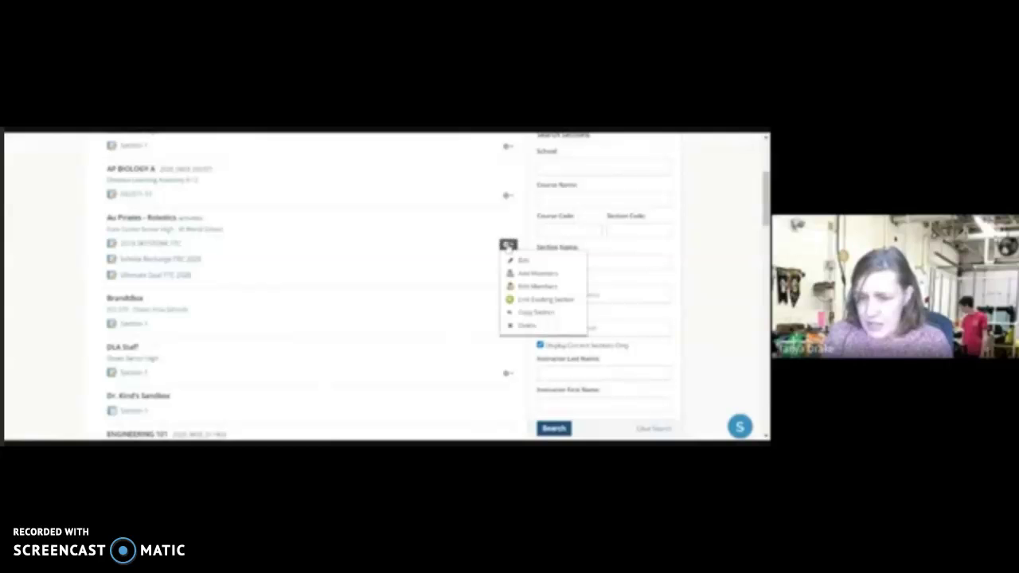
left_click(531, 302)
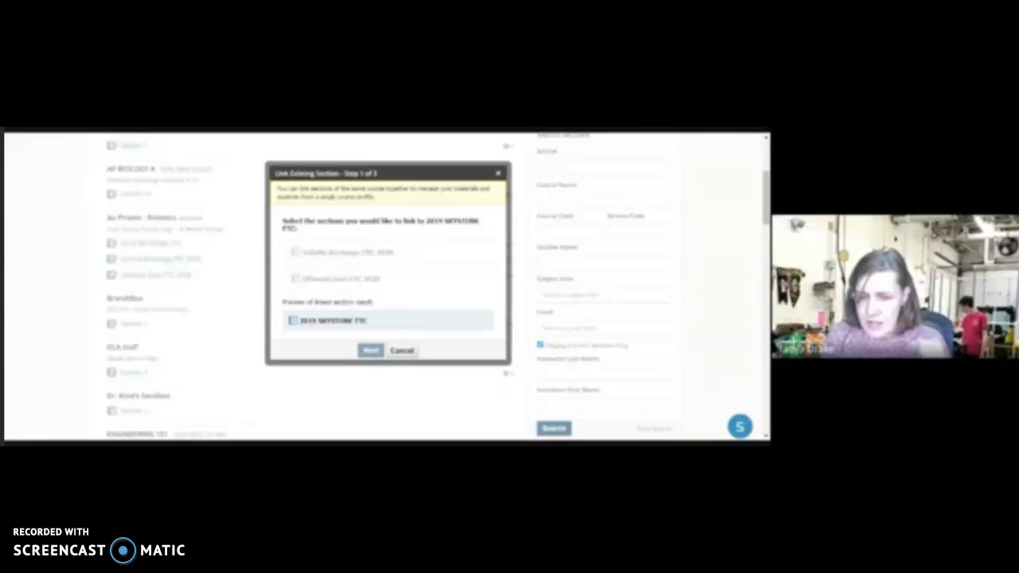
left_click(402, 351)
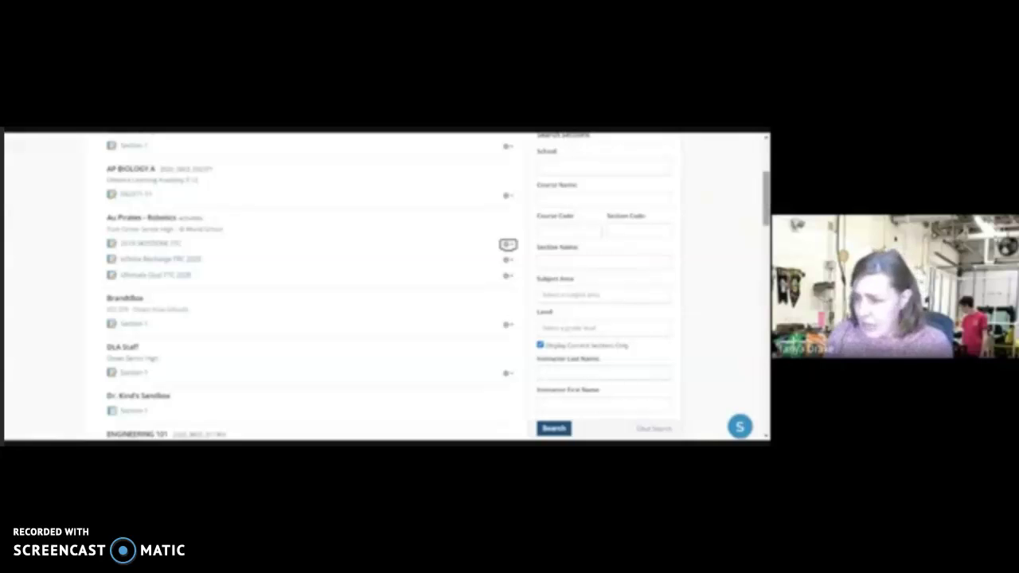
- Reorder the courses so that PRIN ENGR & PHYSICS B comes first, ahead of PRIN ENGR & PHYSICS A
scroll(765, 195, "up", 1)
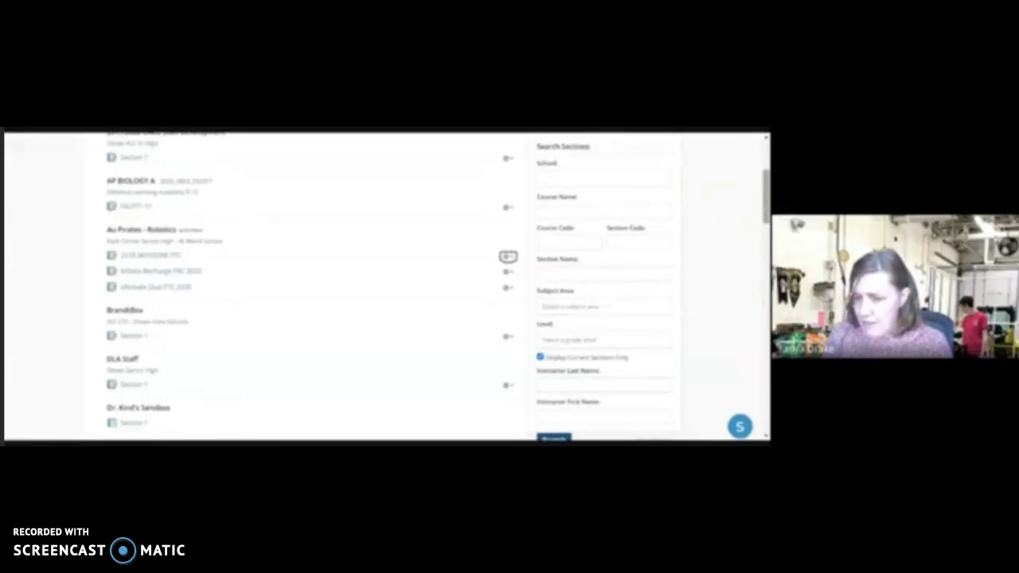
scroll(765, 195, "up", 3)
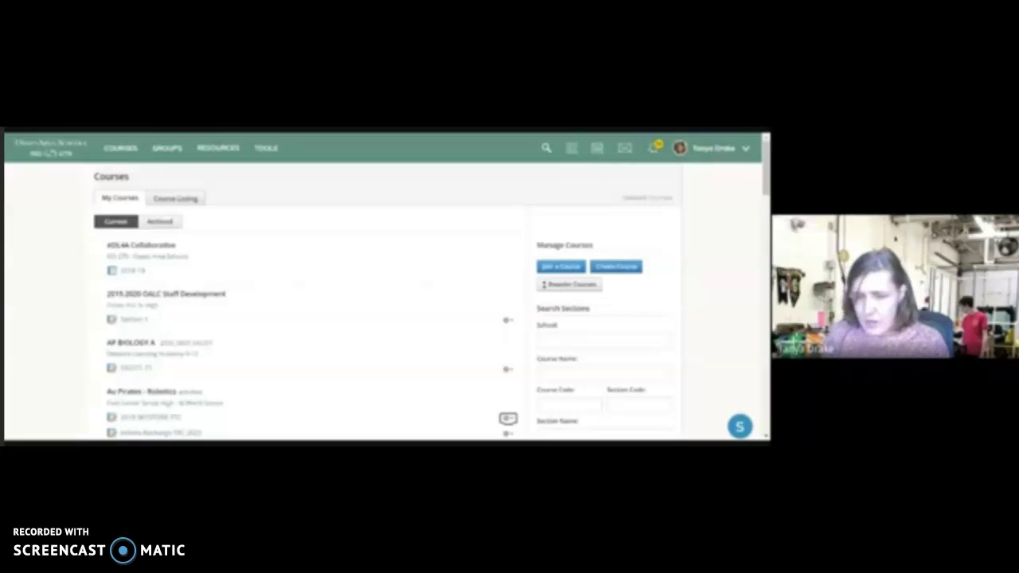
left_click(573, 288)
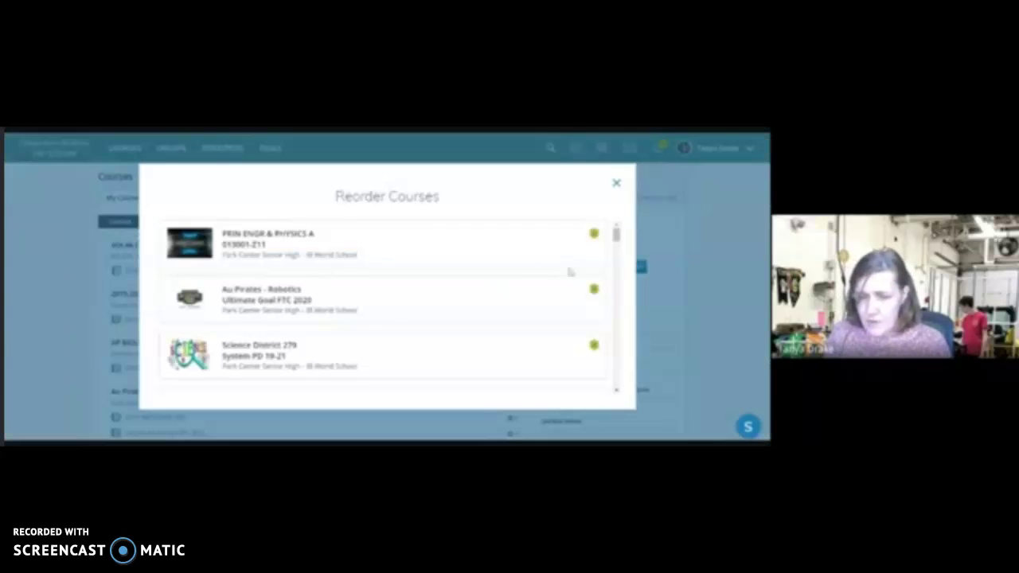
left_click_drag(615, 231, 615, 380)
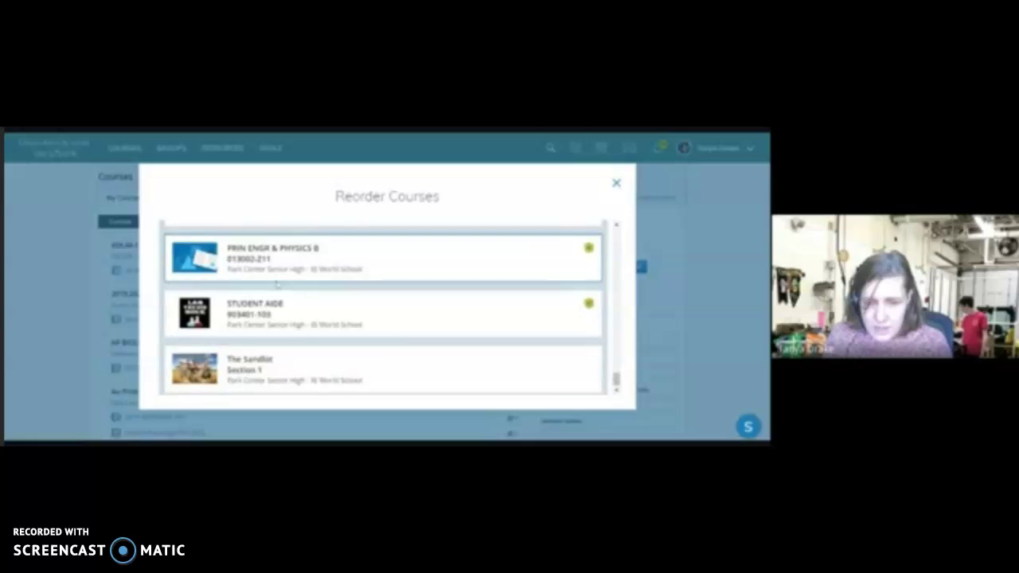
mouse_move(258, 259)
left_mouse_down()
mouse_move(241, 172)
mouse_move(252, 244)
left_mouse_up()
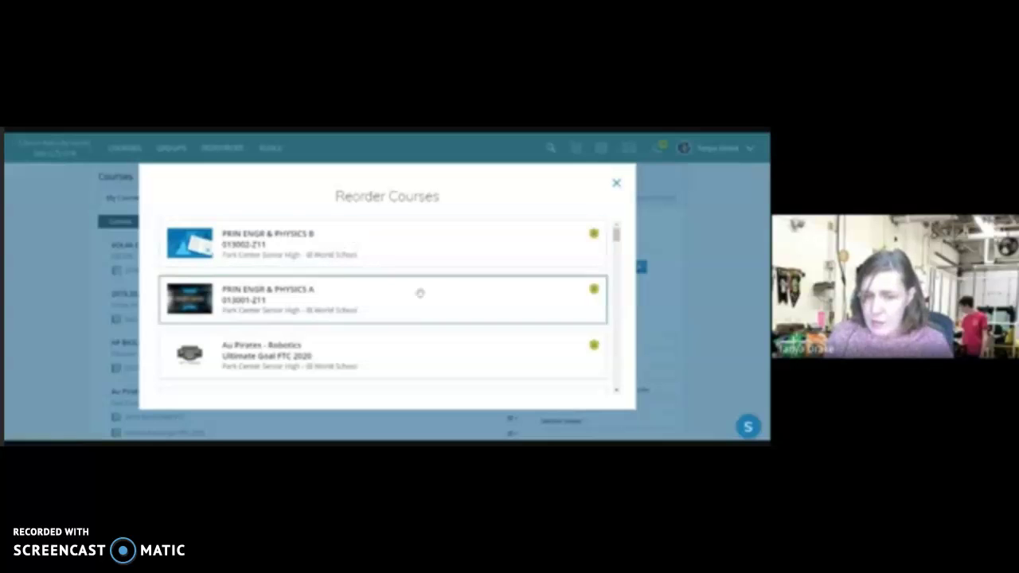
left_click_drag(615, 235, 618, 341)
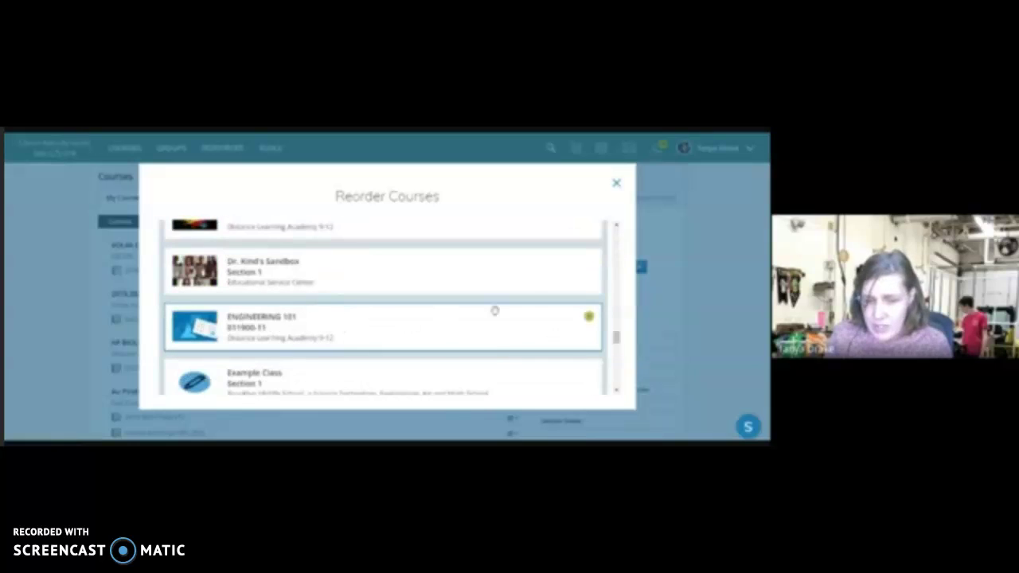
left_click_drag(615, 336, 627, 223)
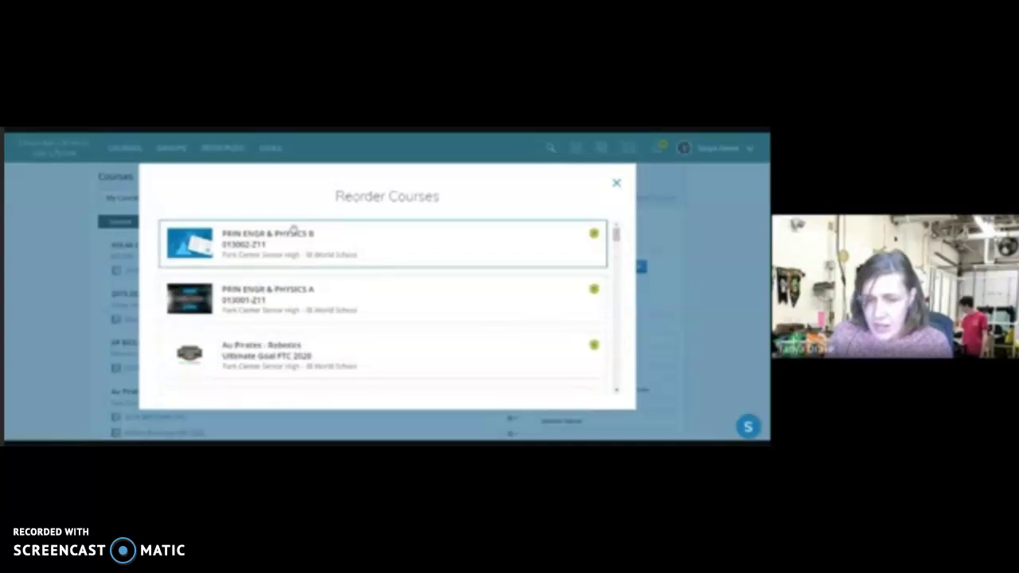
left_click(616, 183)
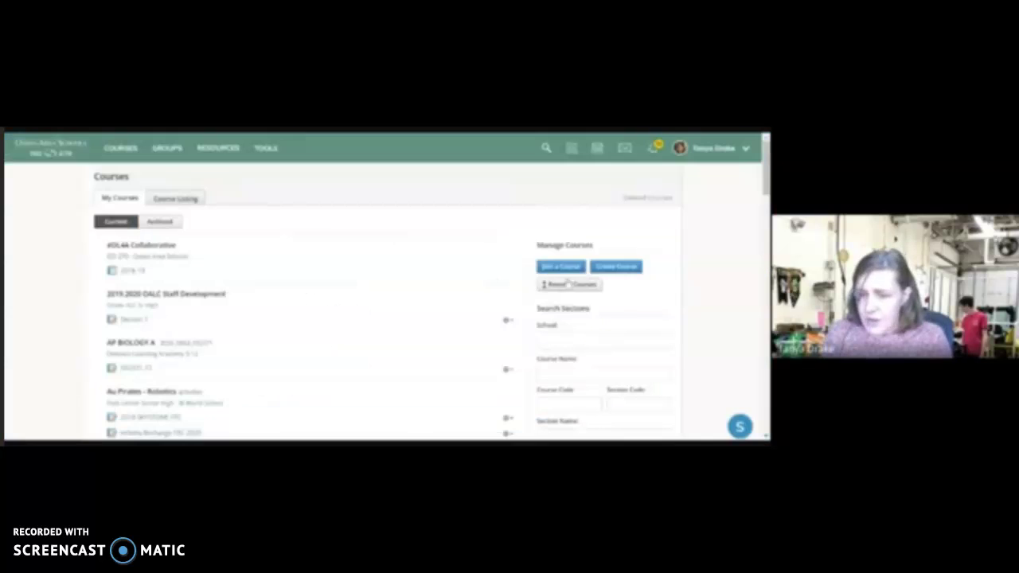
left_click(572, 287)
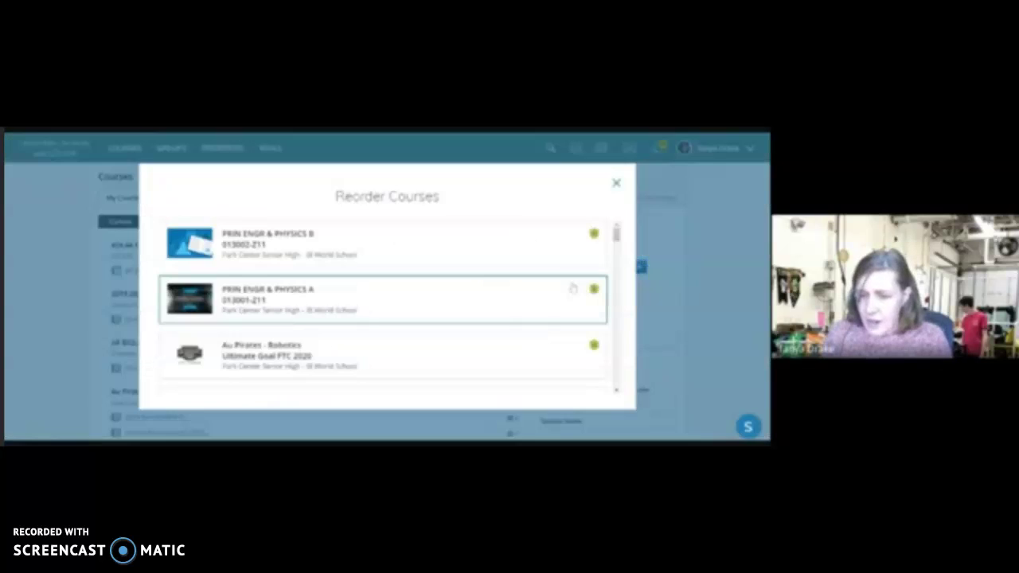
left_click(614, 183)
- Open the PRIN ENGR & PHYSICS B course and set the principles of engineering image file as its profile picture
left_click(120, 148)
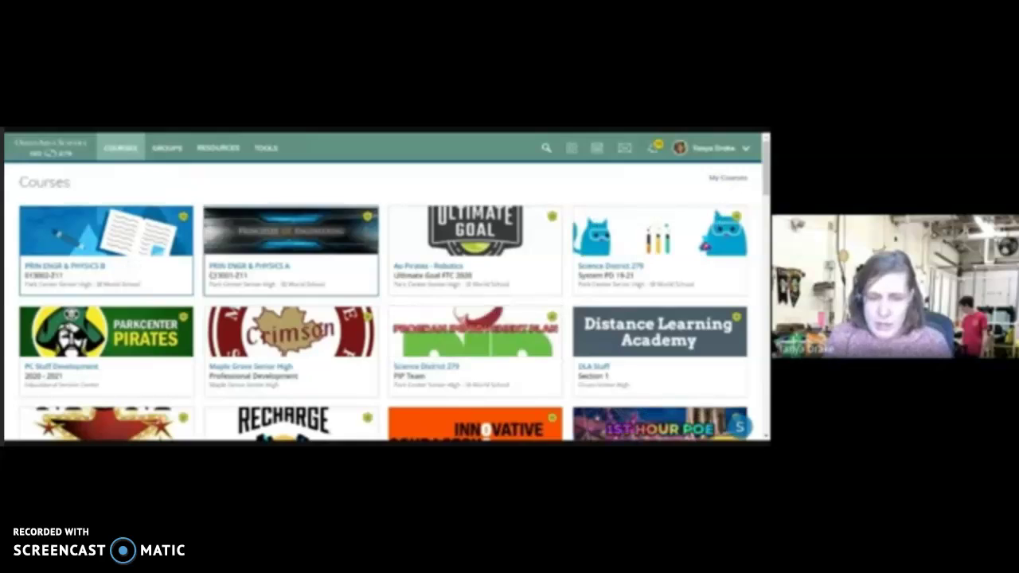
left_click(166, 255)
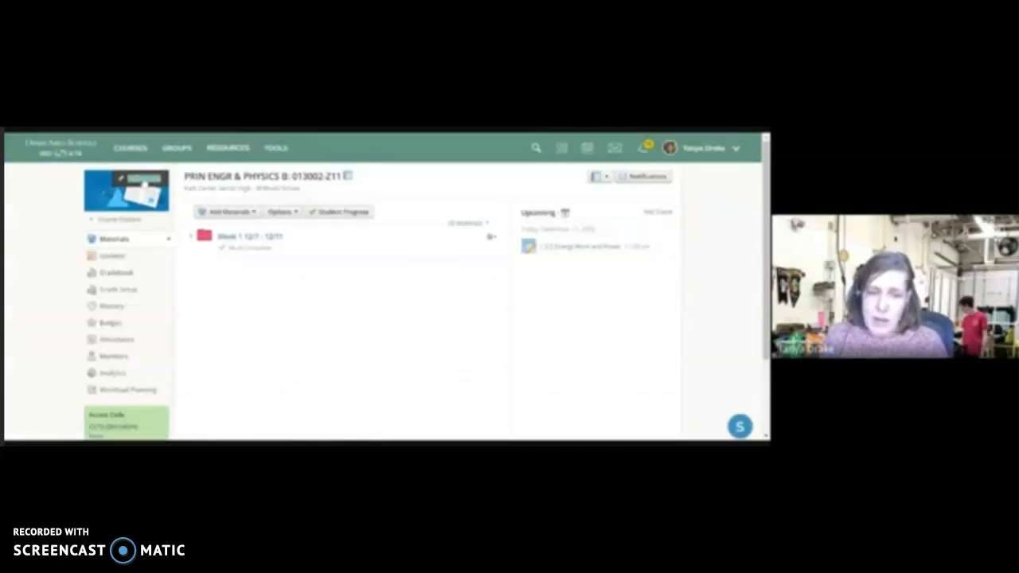
left_click(121, 178)
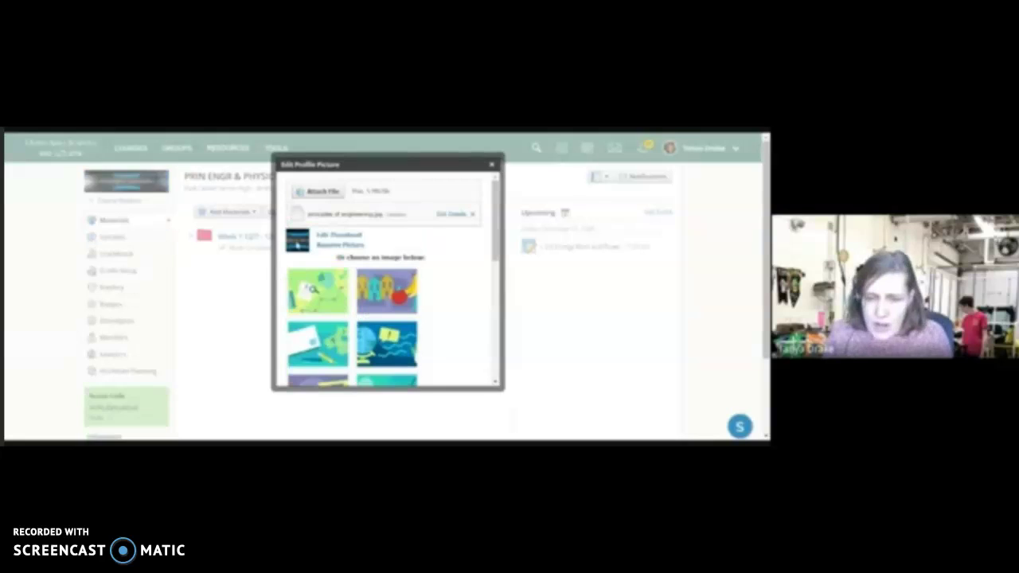
- Reposition and crop the thumbnail of the course's profile picture
left_click(336, 237)
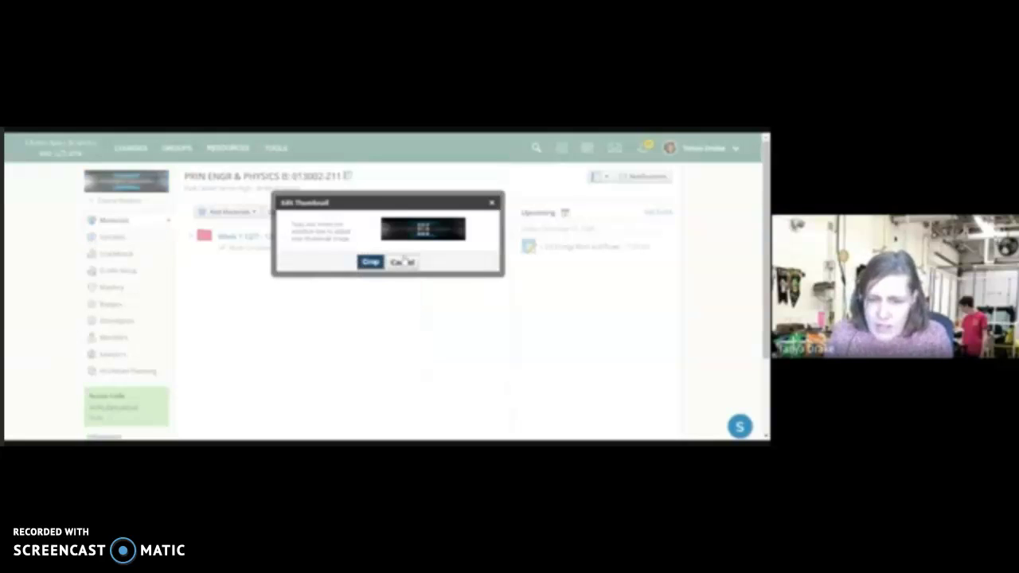
mouse_move(430, 236)
left_mouse_down()
mouse_move(402, 213)
mouse_move(389, 232)
mouse_move(428, 247)
mouse_move(407, 231)
mouse_move(423, 230)
left_mouse_up()
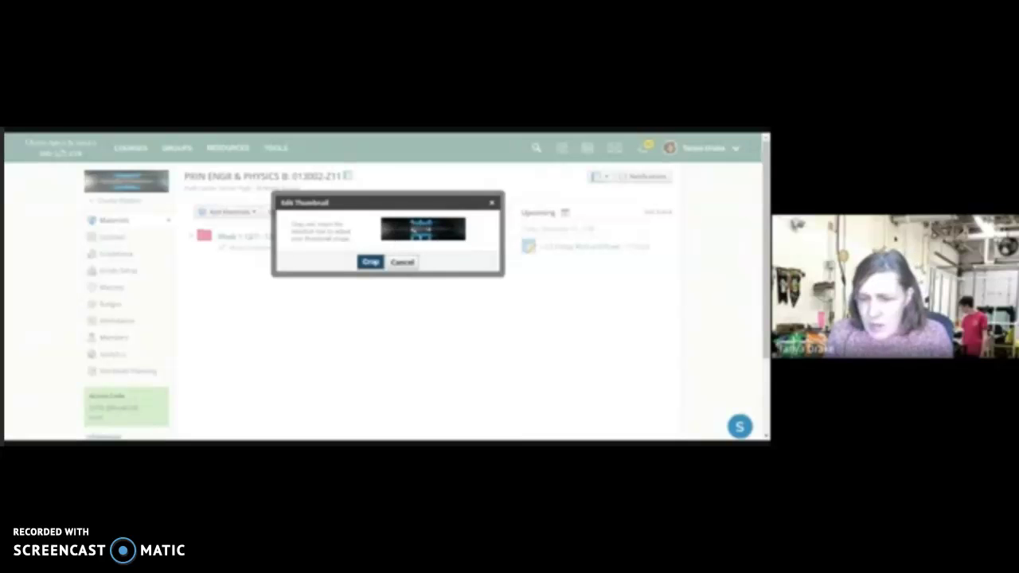
left_click(371, 264)
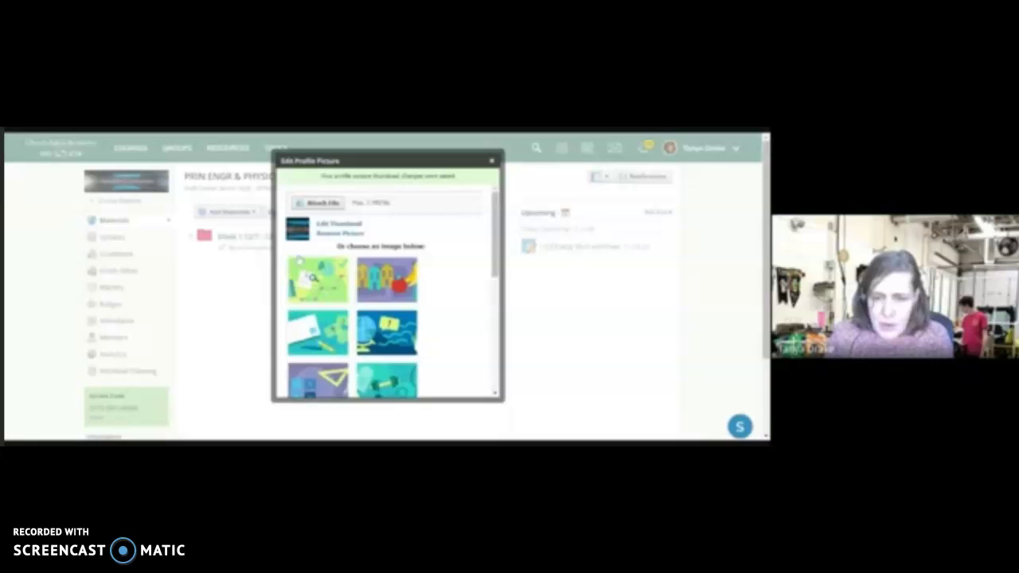
left_click(491, 161)
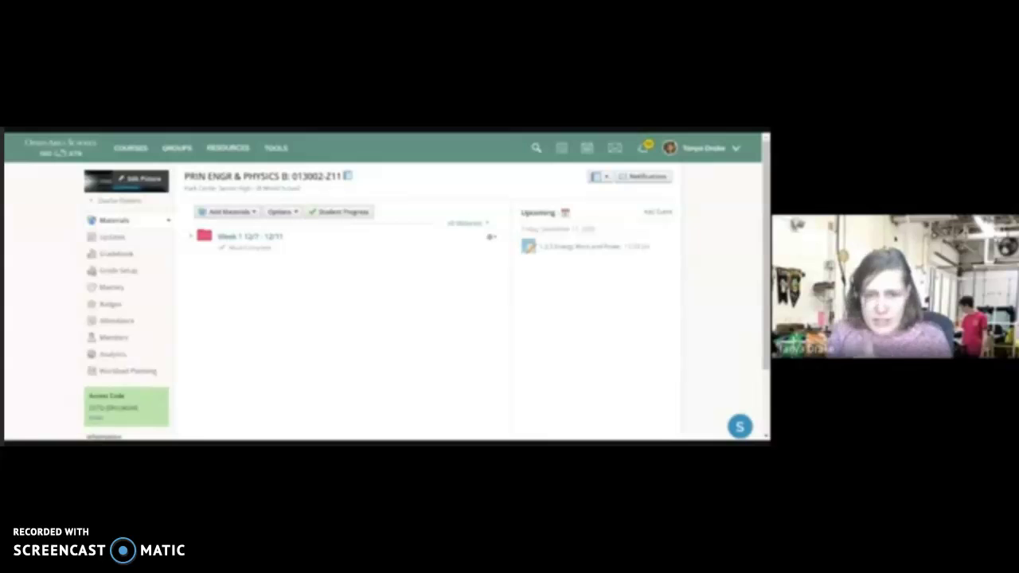
- In the course's grade setup, make Secondary Task Rubric the default scale and add a Summative grading category
left_click(116, 253)
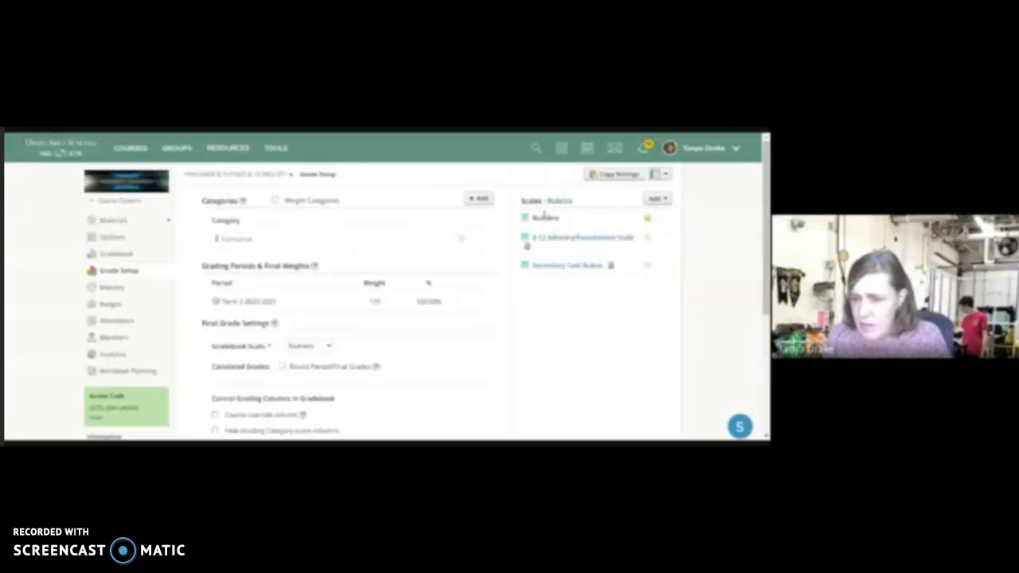
left_click(648, 269)
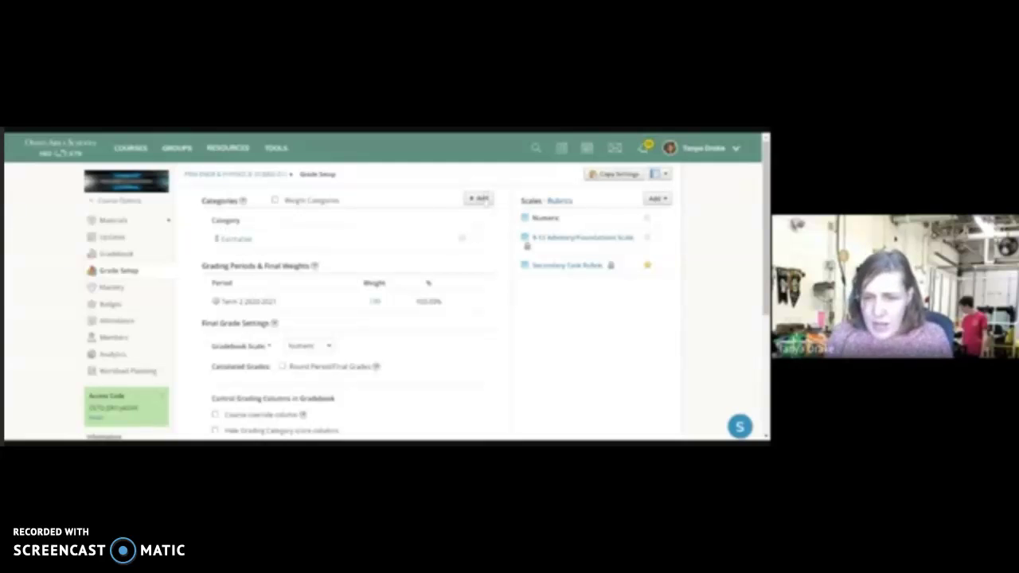
left_click(481, 198)
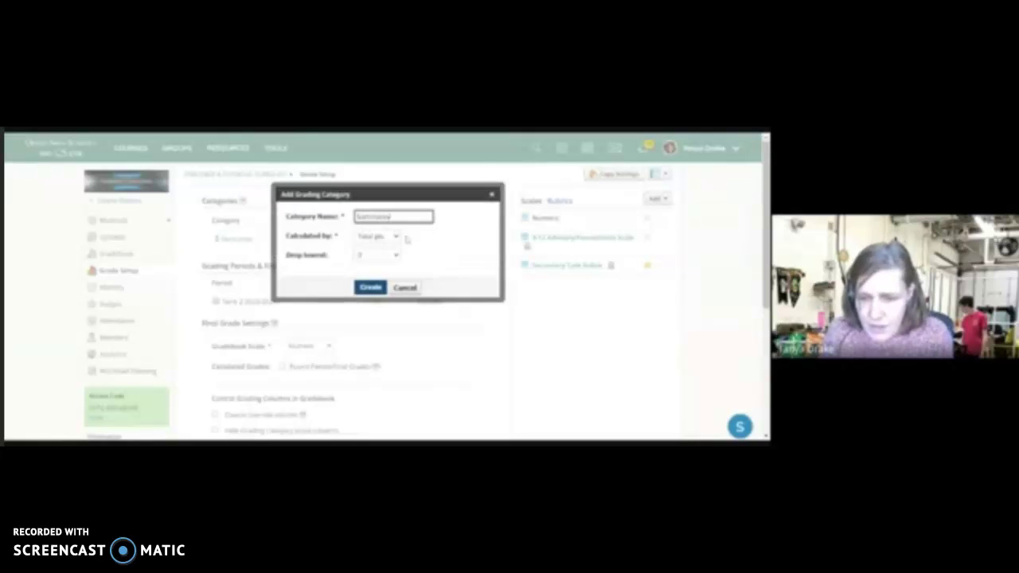
left_click(371, 288)
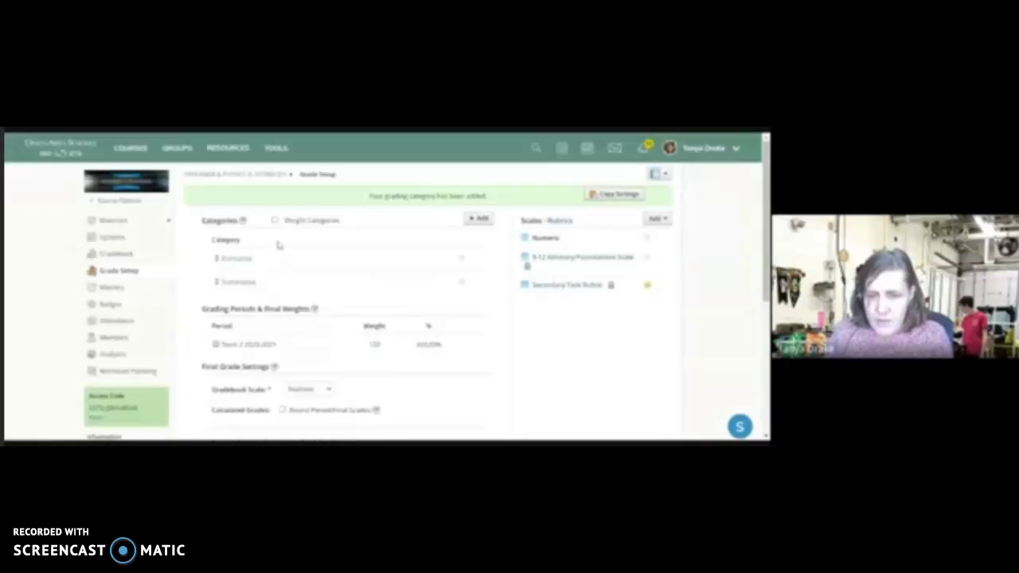
- Weight the grading categories with Formative at 20 and Summative at 80, and make Formative the default category
left_click(276, 222)
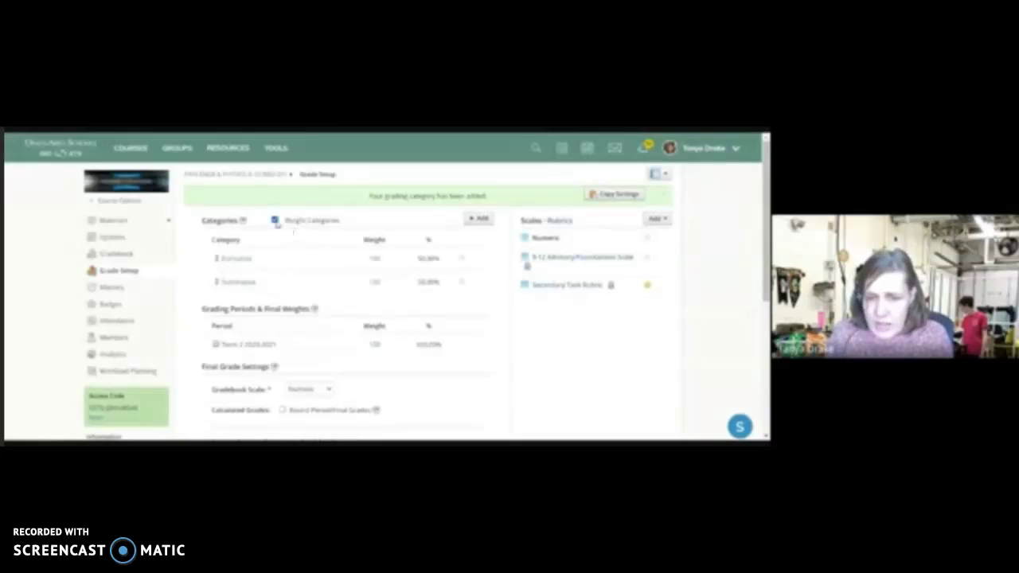
left_click_drag(382, 258, 344, 261)
type("3")
key("Tab")
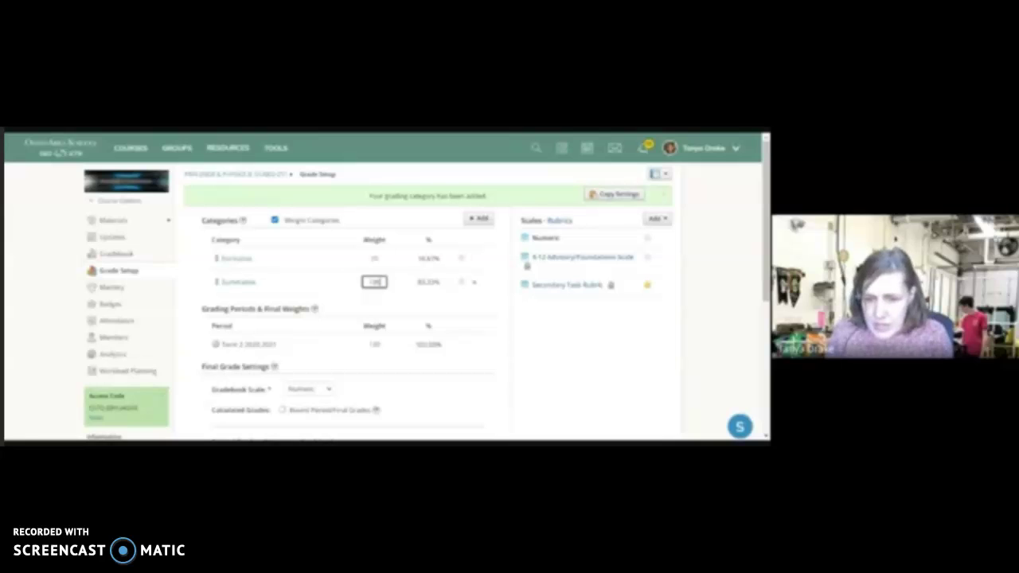
type("80")
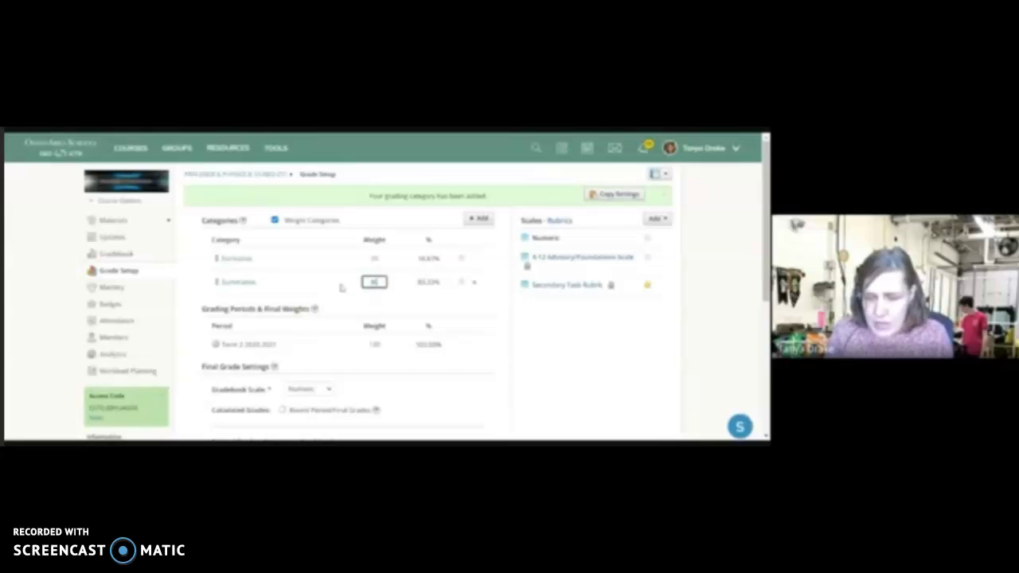
left_click(495, 309)
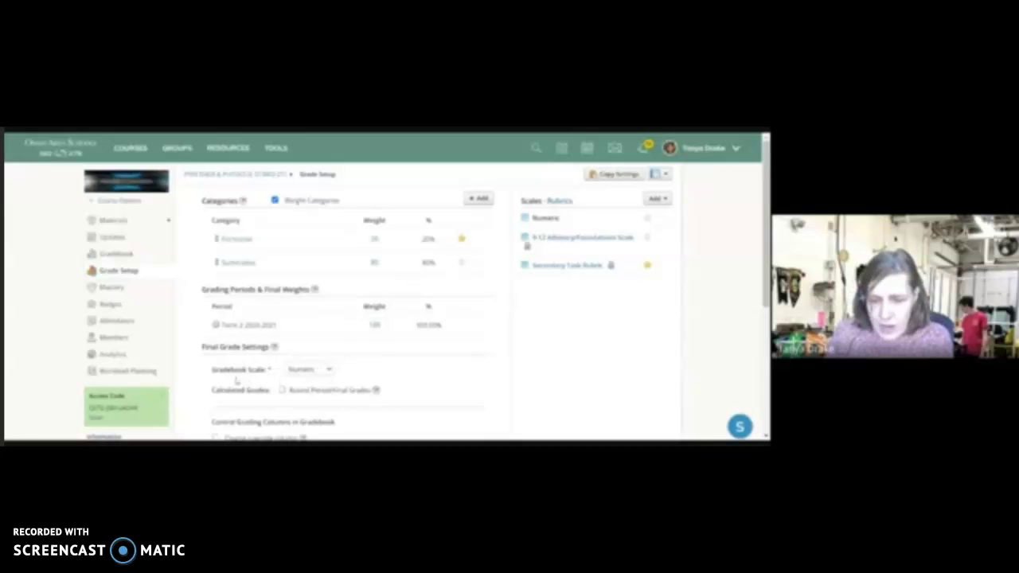
- Set the final gradebook scale to the Secondary Task Rubric and save the grade setup
left_click(329, 380)
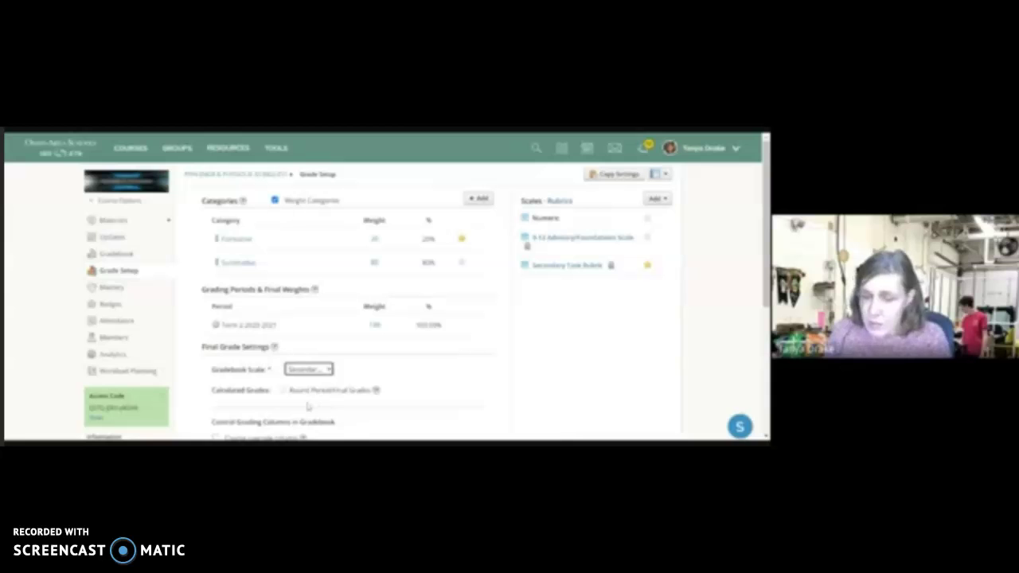
scroll(213, 223, "down", 5)
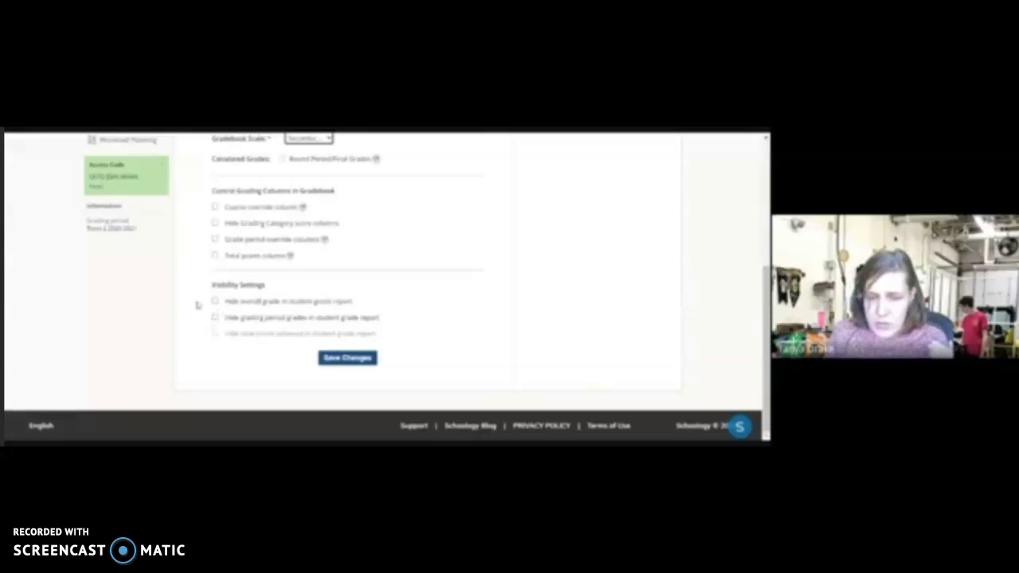
left_click(358, 357)
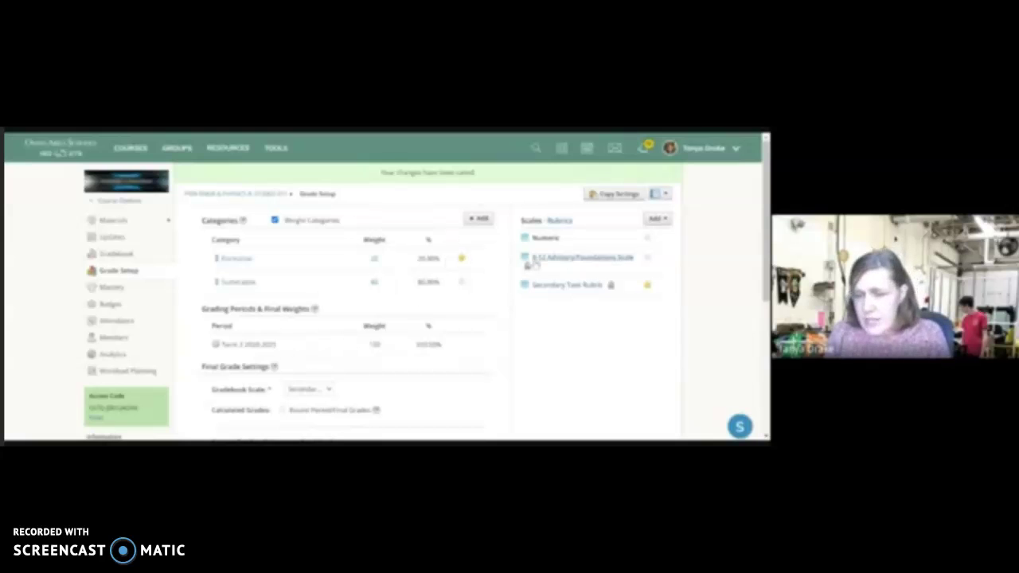
left_click(607, 195)
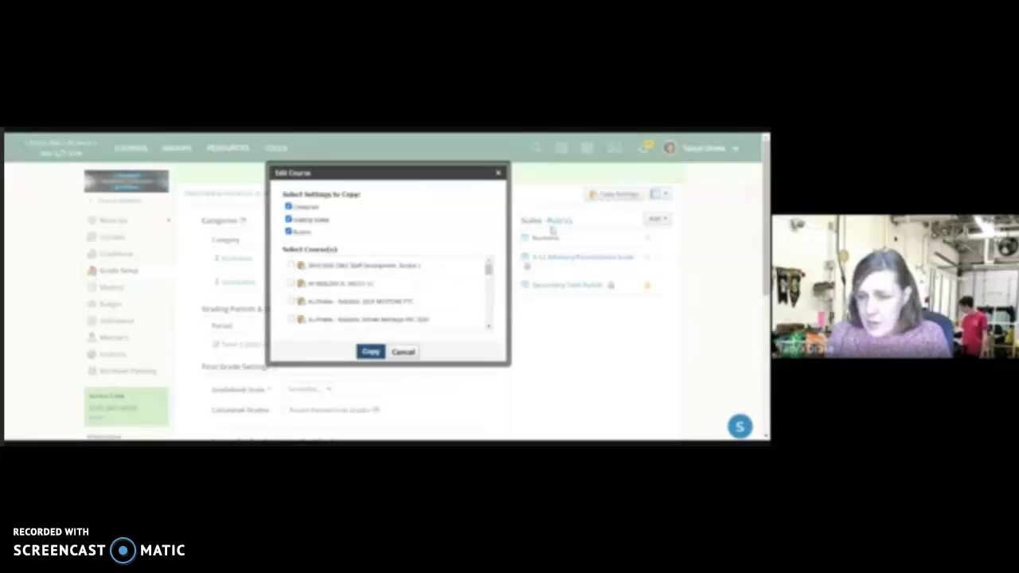
scroll(526, 239, "down", 1)
left_click(292, 283)
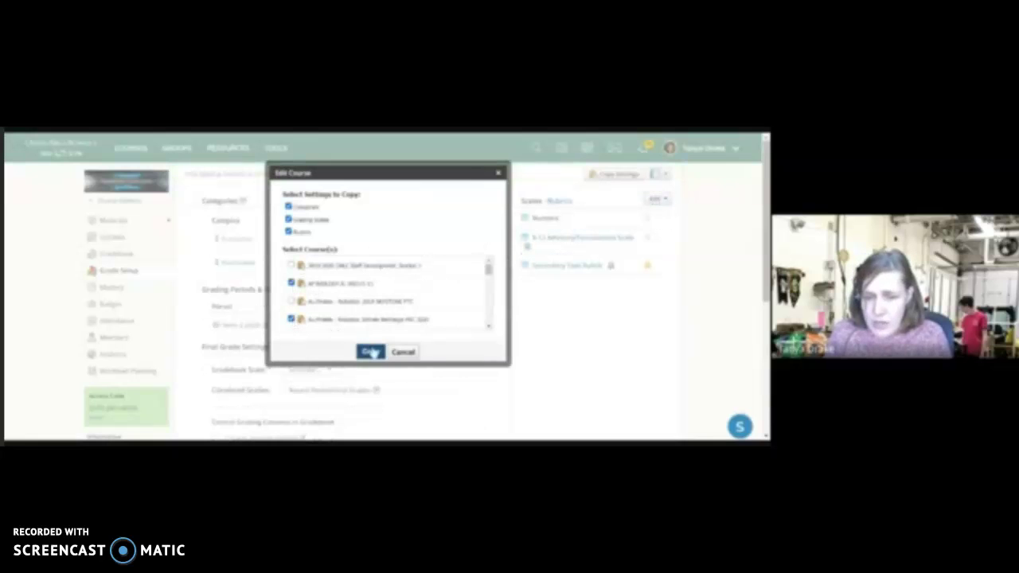
left_click(409, 354)
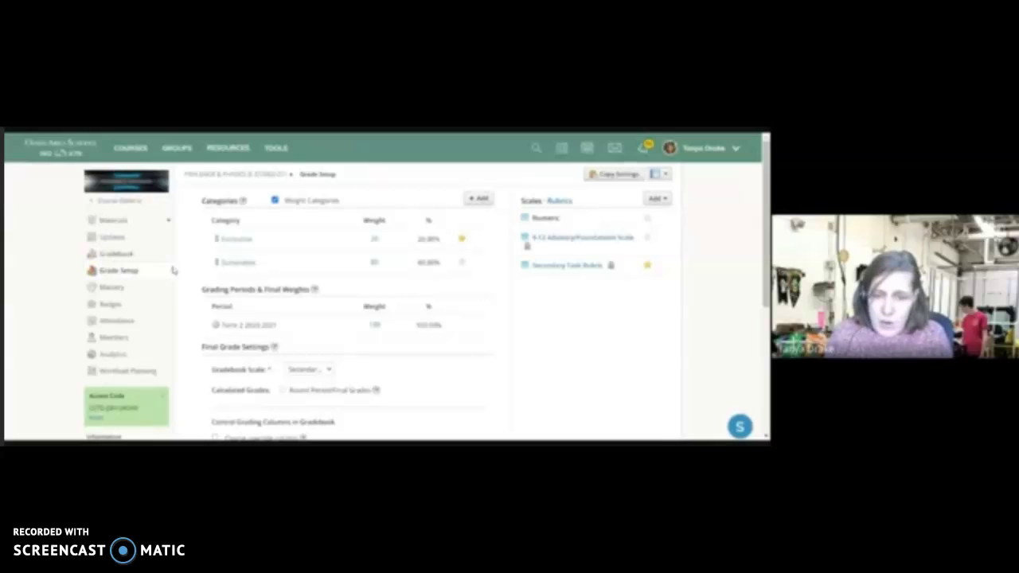
- Create an orange folder titled "Week 2 (Dec 14-18)" in the course materials
left_click(118, 222)
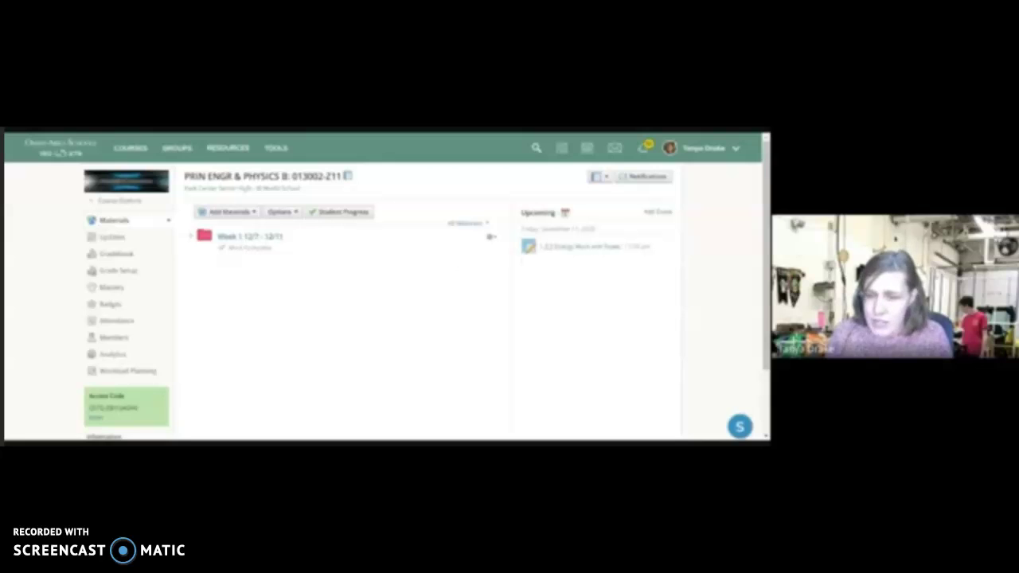
left_click(222, 213)
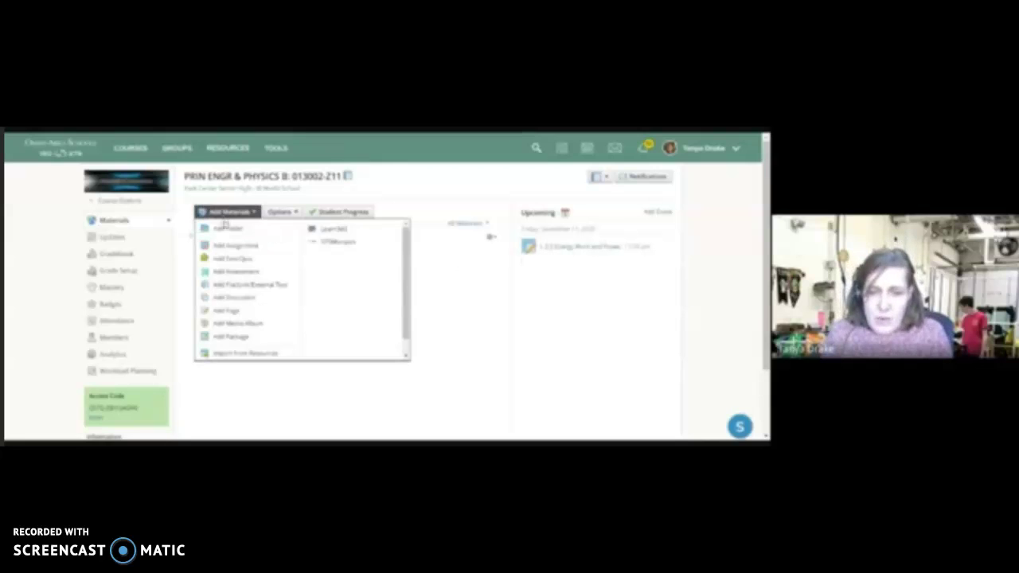
left_click(227, 231)
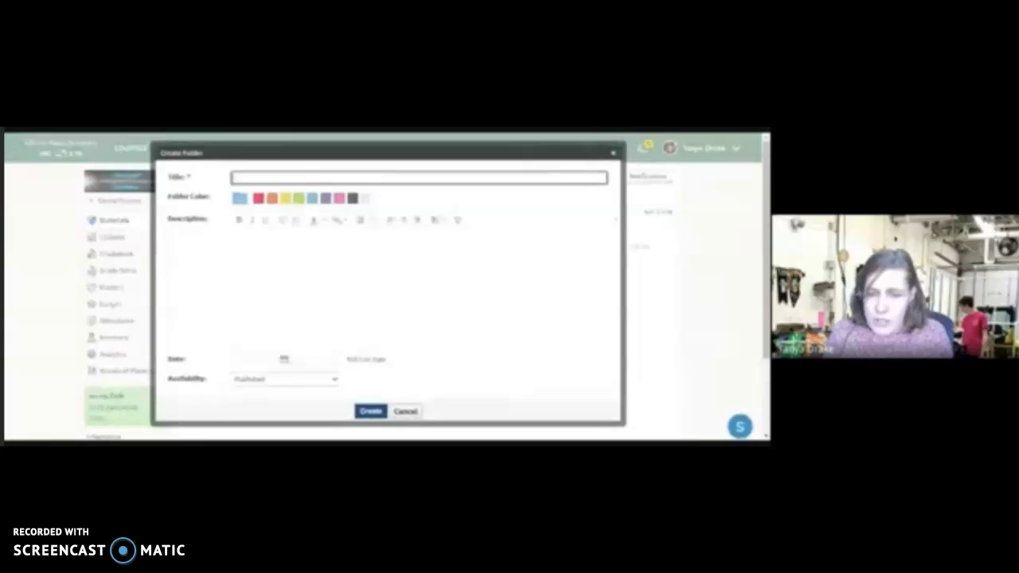
type("week 2")
left_click(371, 411)
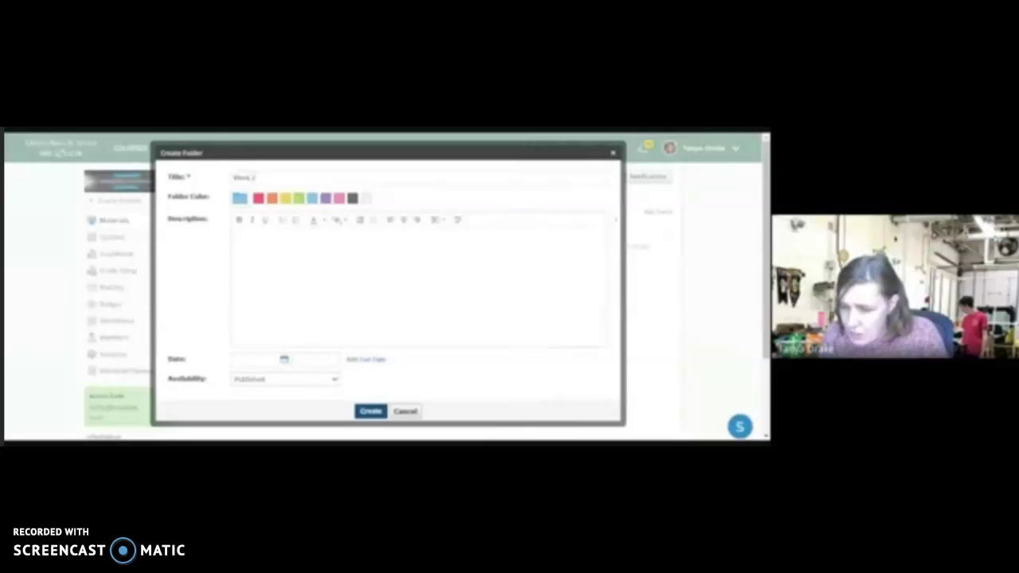
left_click(259, 177)
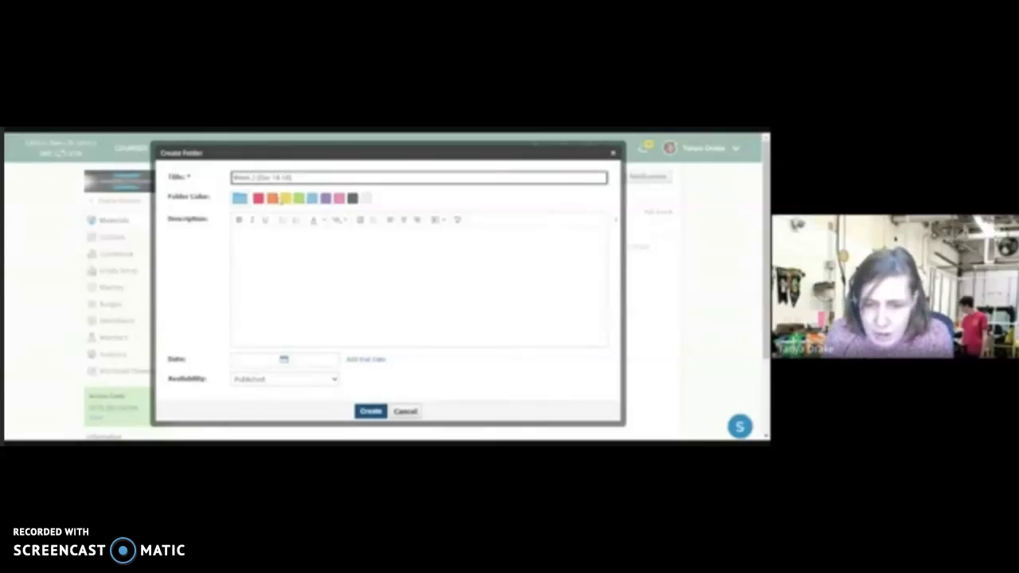
left_click(271, 199)
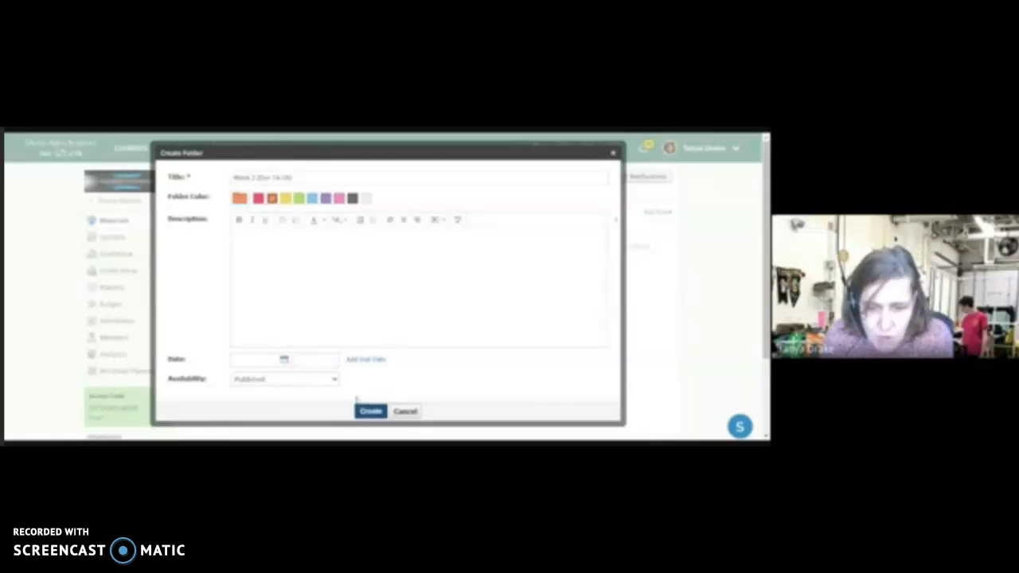
left_click(371, 416)
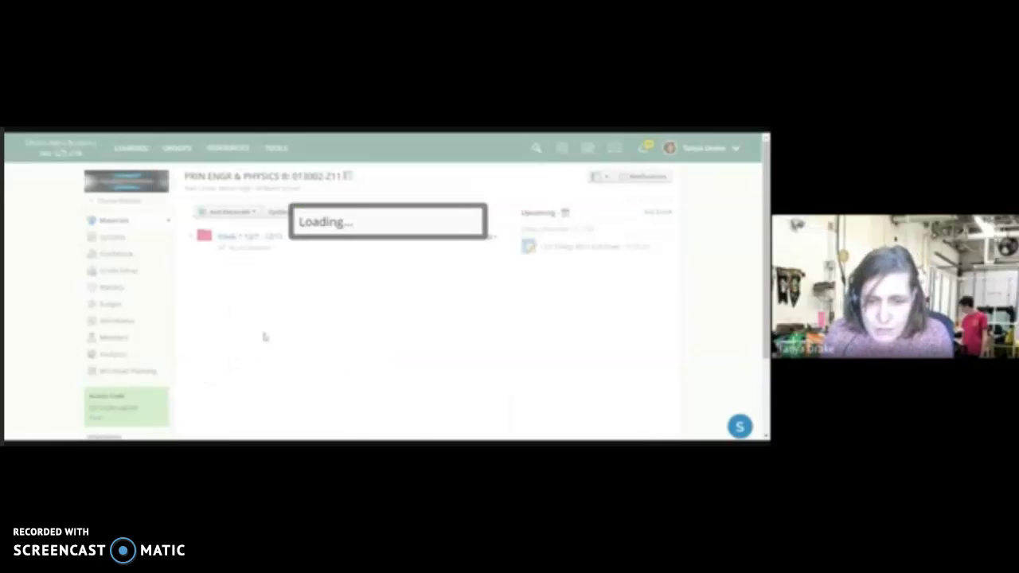
- Unpublish the Week 2 folder, and move it above the Week 1 folder in the course materials
left_click(491, 272)
left_click(516, 301)
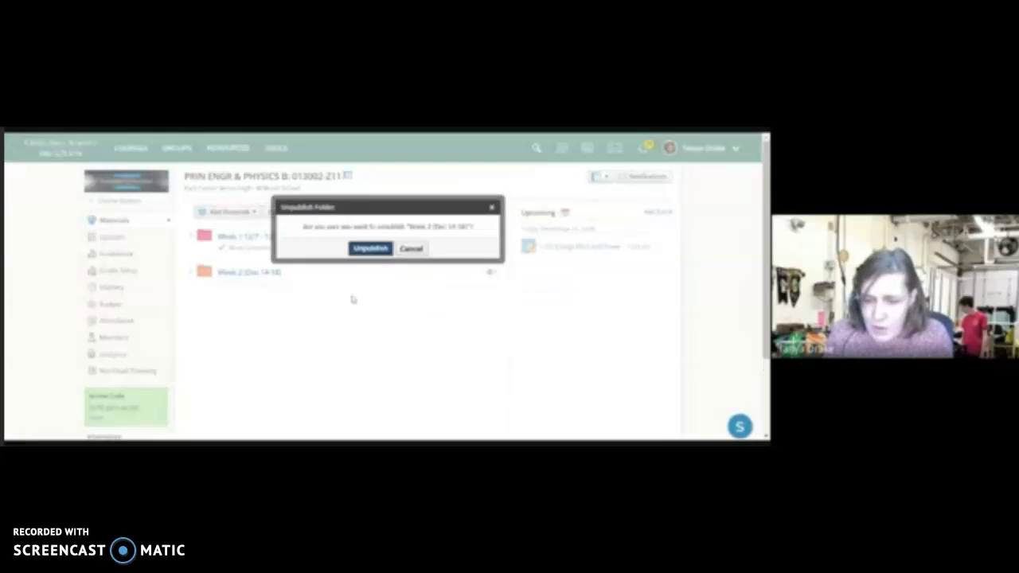
left_click(370, 250)
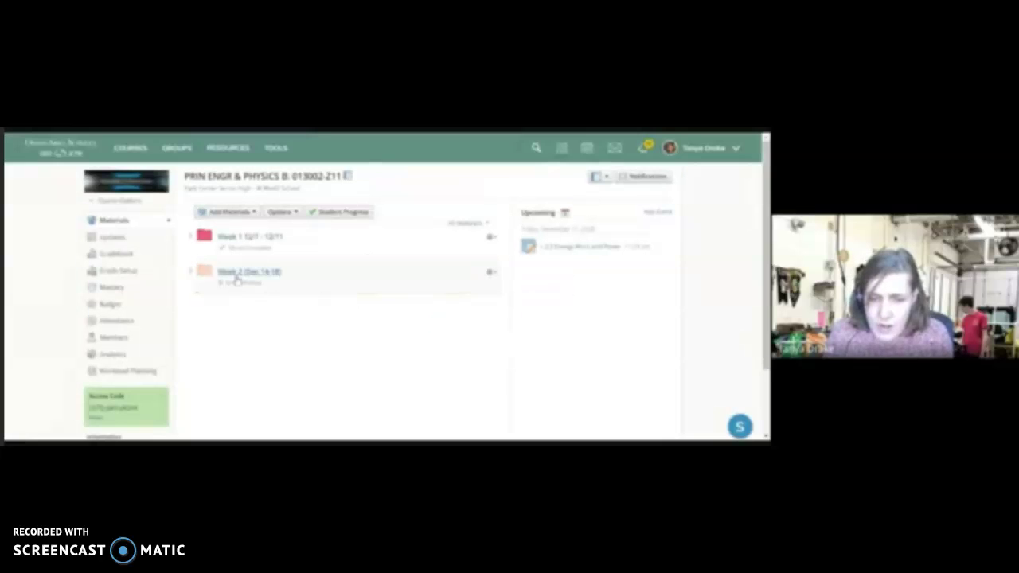
left_click_drag(237, 278, 239, 237)
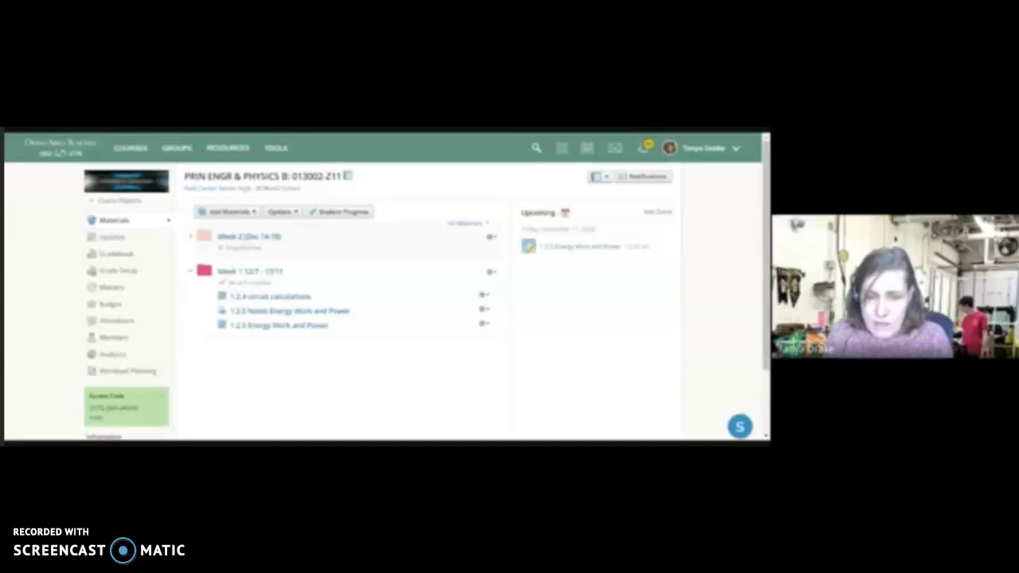
left_click(190, 238)
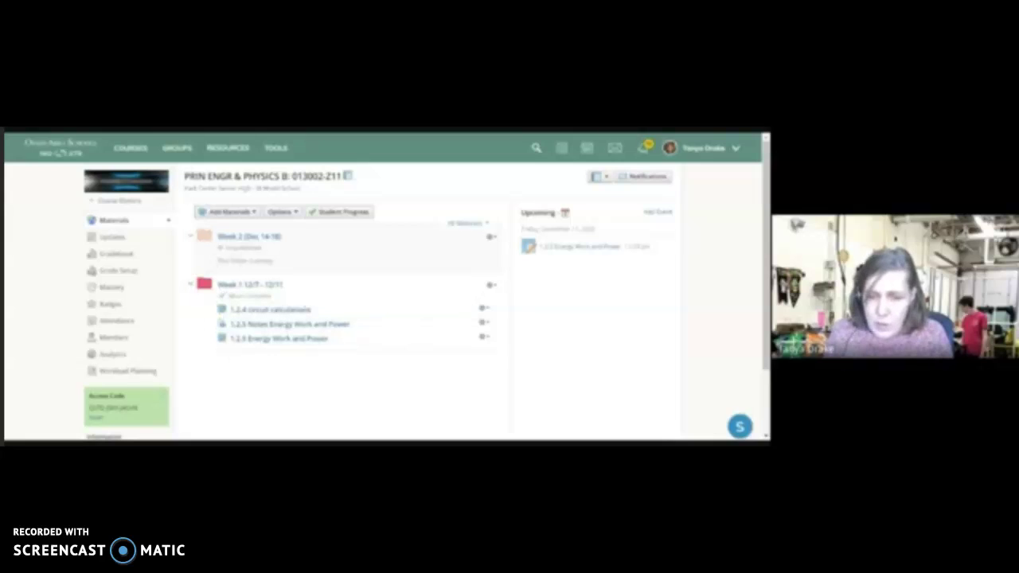
- Examine the posting options for updates in the PRIN ENGR & PHYSICS A course, and return to the course overview
left_click(237, 328)
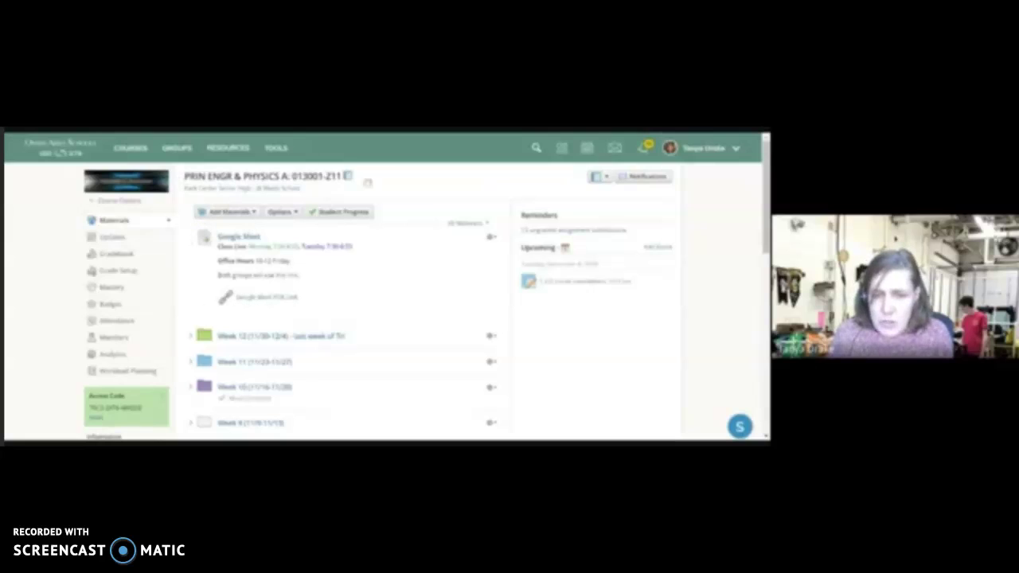
left_click(113, 237)
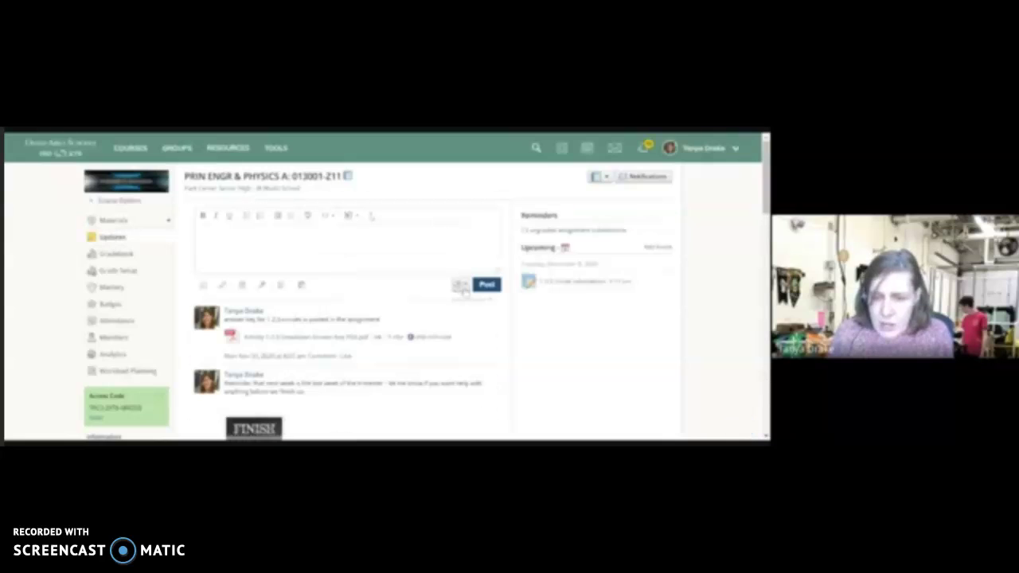
left_click(461, 285)
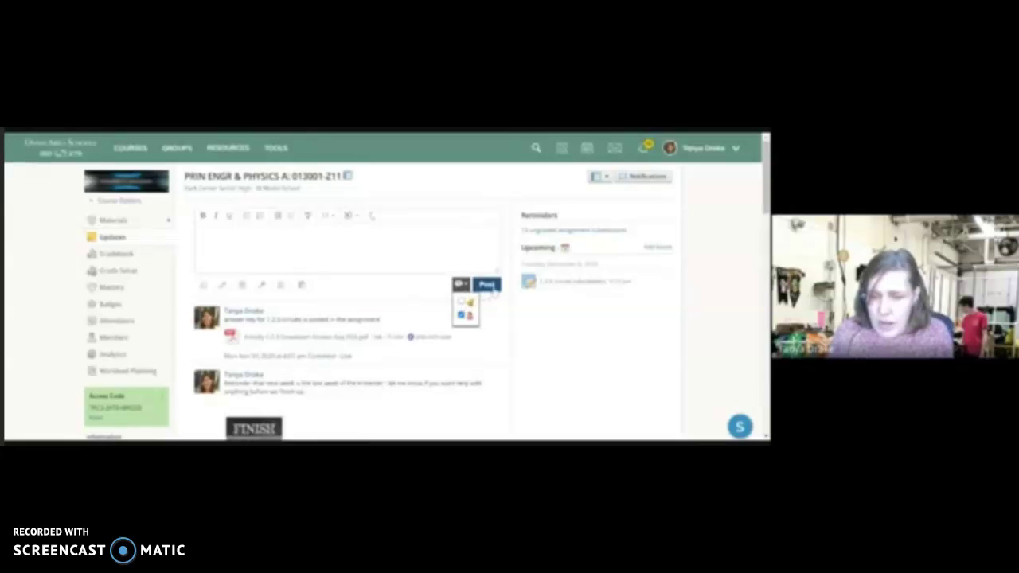
left_click(114, 220)
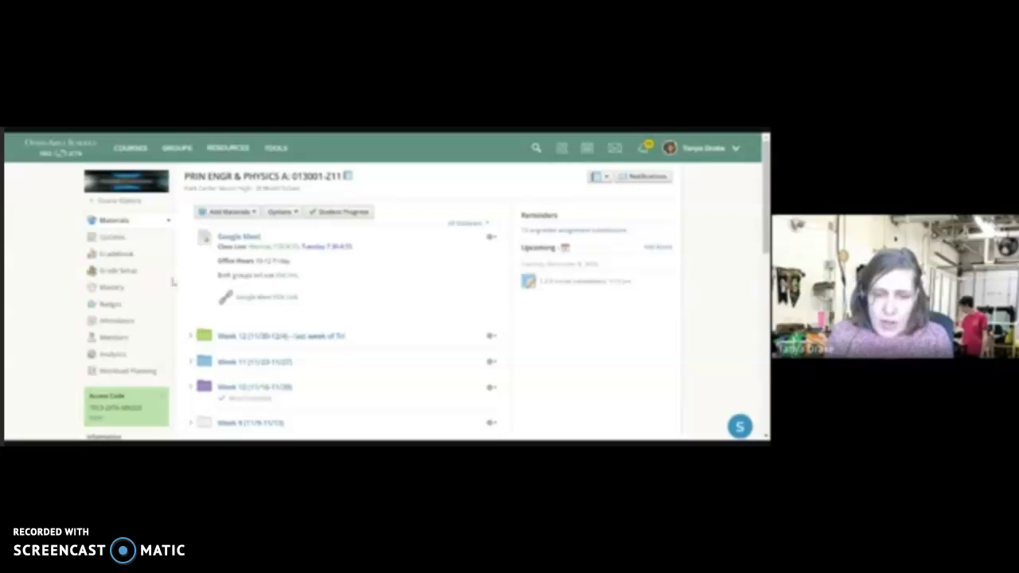
left_click(131, 148)
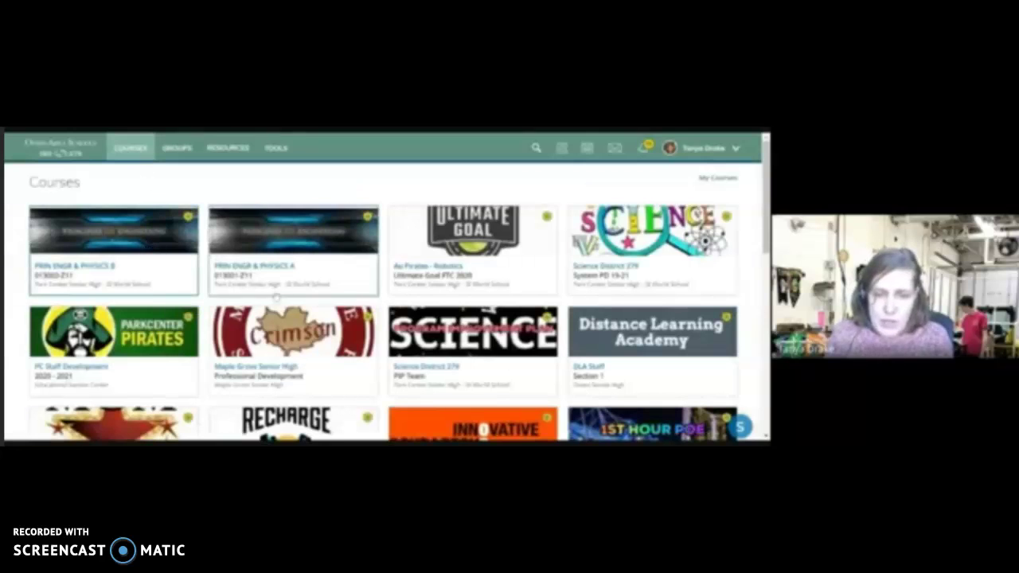